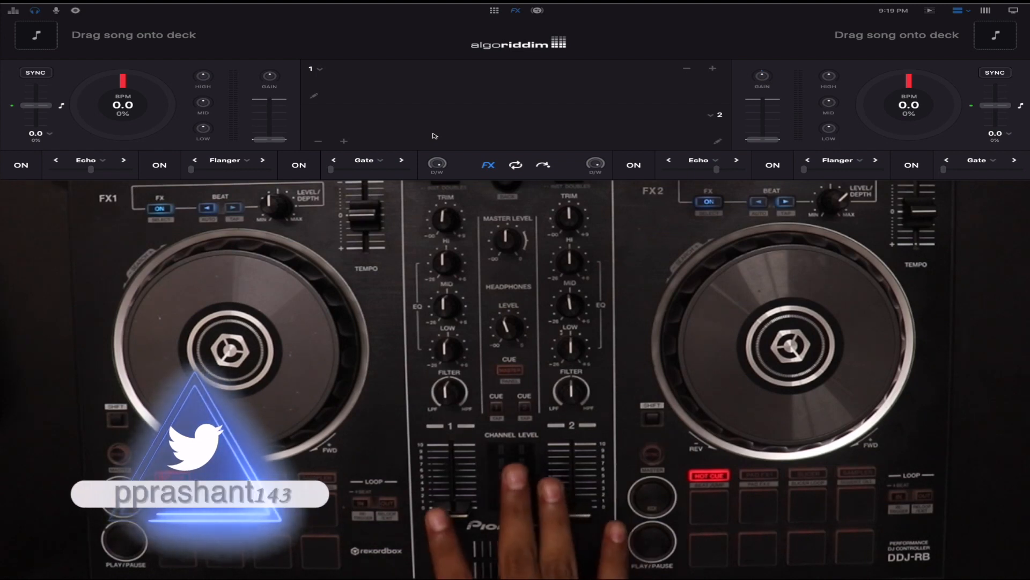
Step: Open the MIDI configuration of the Pioneer DDJ-RB controller and look through its control mappings
mouse_move(298, 7)
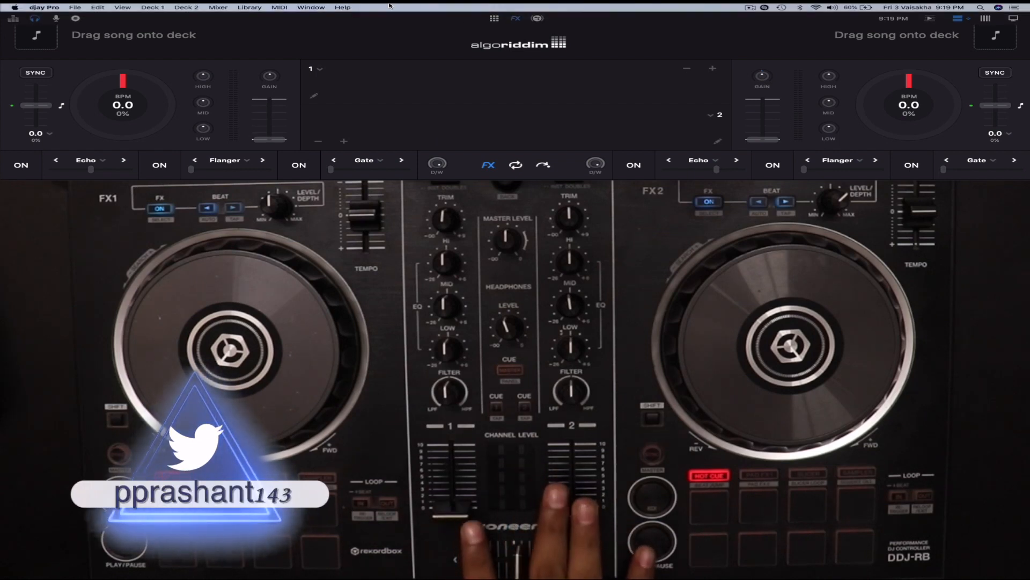
left_click(279, 7)
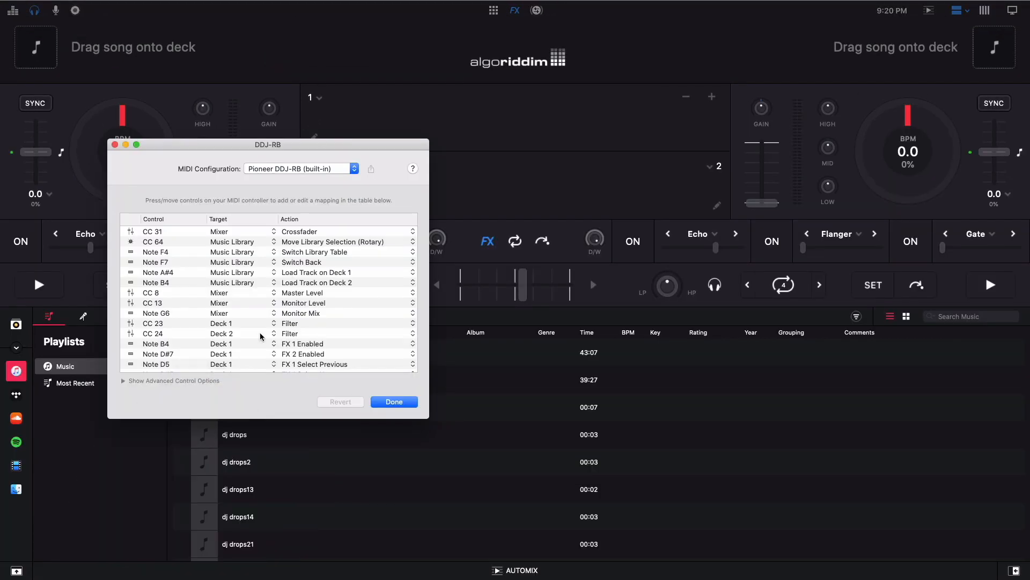
scroll(260, 336, "down", 5)
scroll(261, 337, "up", 5)
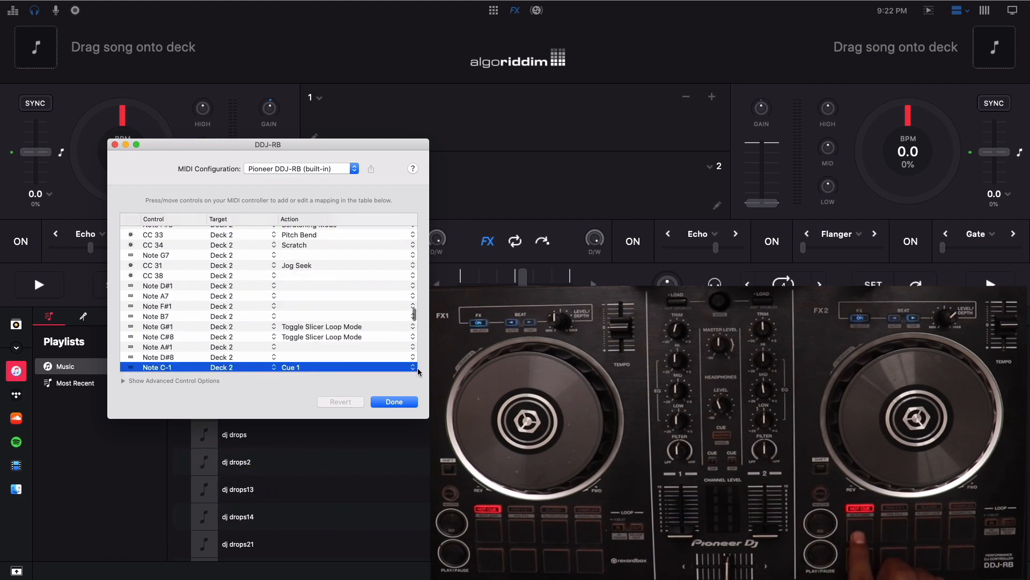
Step: Look through the actions available for the Deck 2 control Note C-1, keeping its mapping to Cue 1
scroll(414, 369, "down", 5)
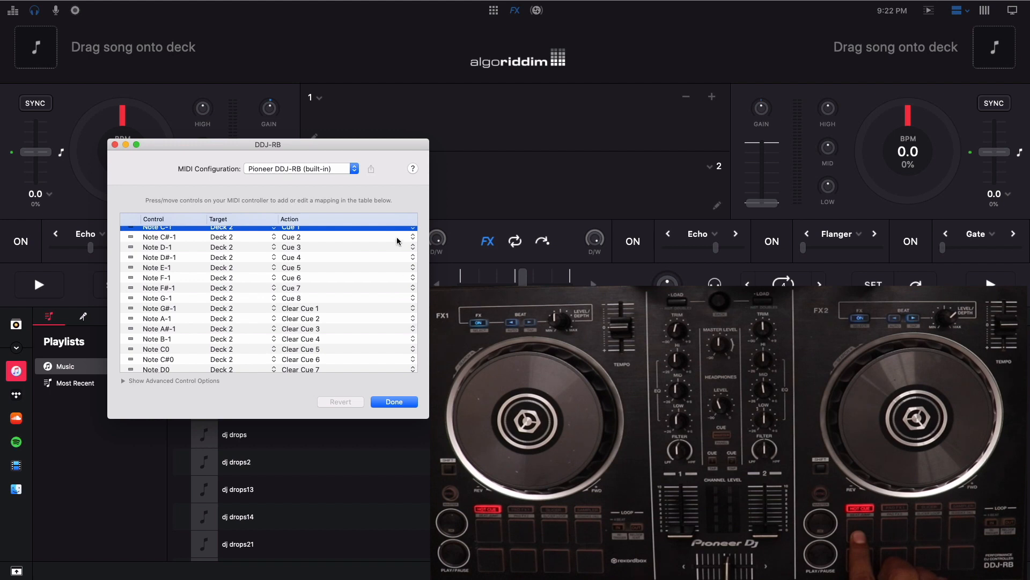
scroll(408, 253, "up", 2)
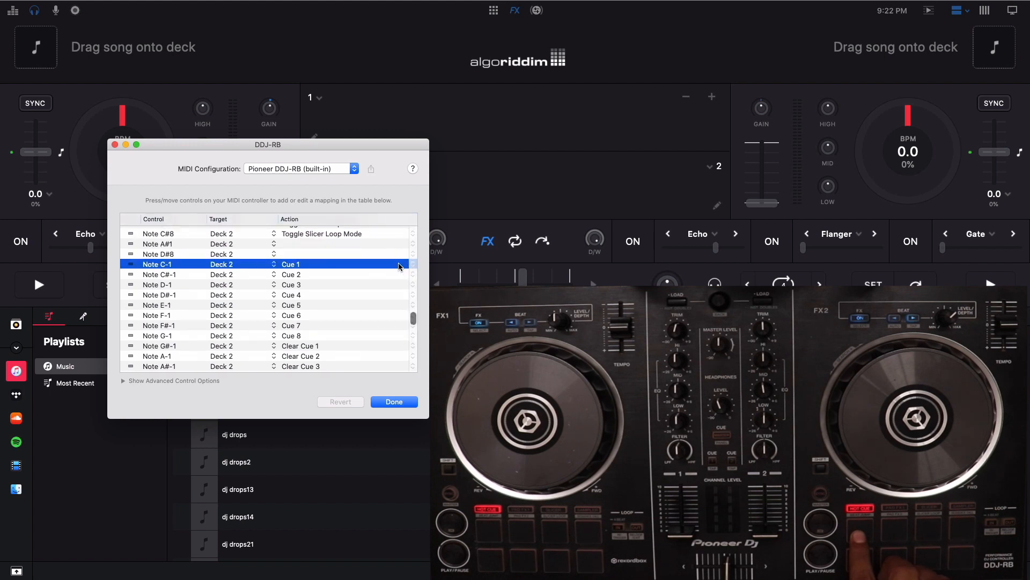
left_click(400, 267)
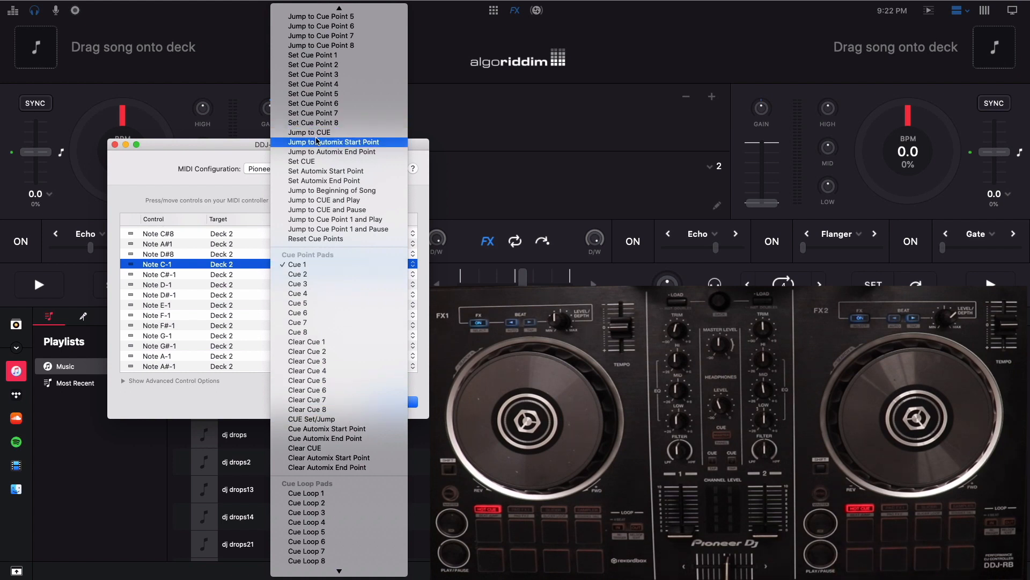
left_click(239, 147)
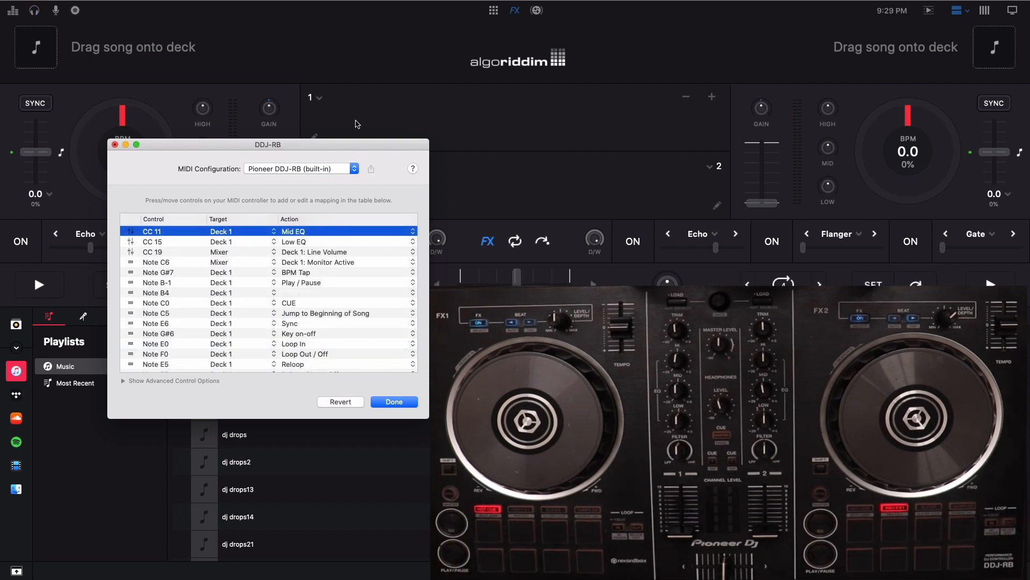
Step: View the advanced control options of the selected Mid EQ mapping, collapse them and close the MIDI configuration
left_click(122, 381)
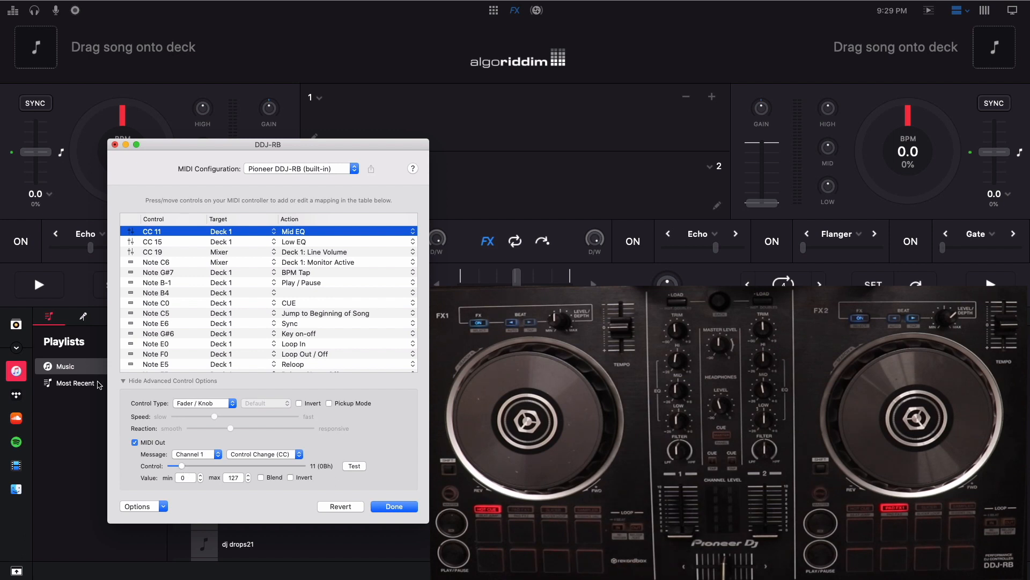
left_click(124, 381)
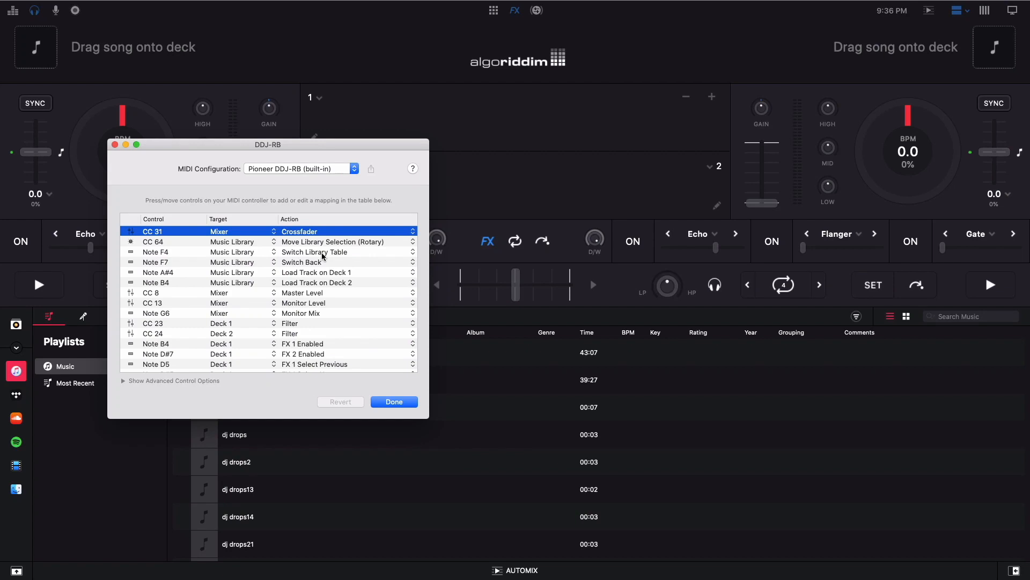
left_click(114, 145)
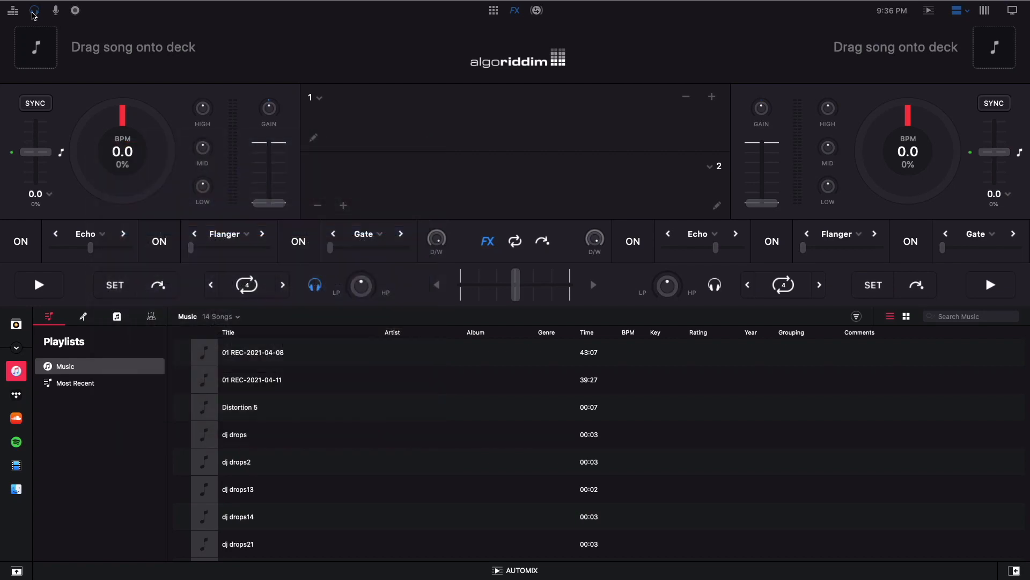
Step: Review the audio device configuration reached from the Pre-Cueing settings, and close it
left_click(34, 13)
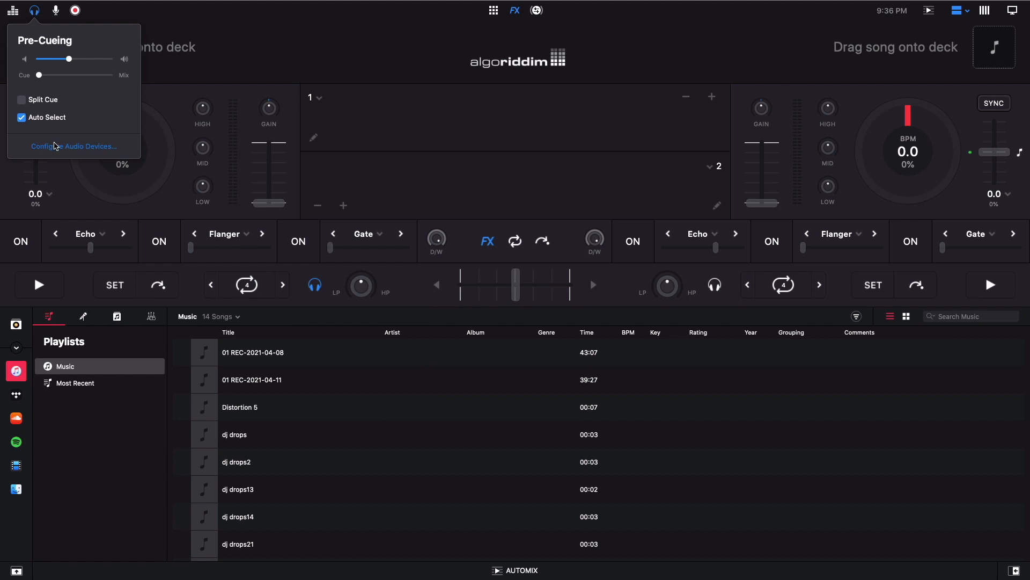
left_click(56, 146)
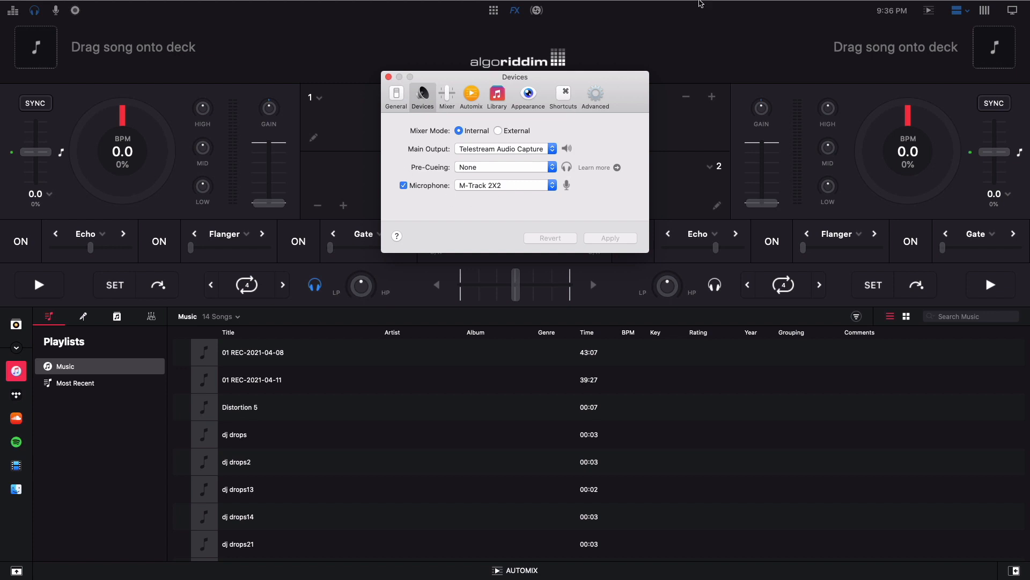
left_click(751, 6)
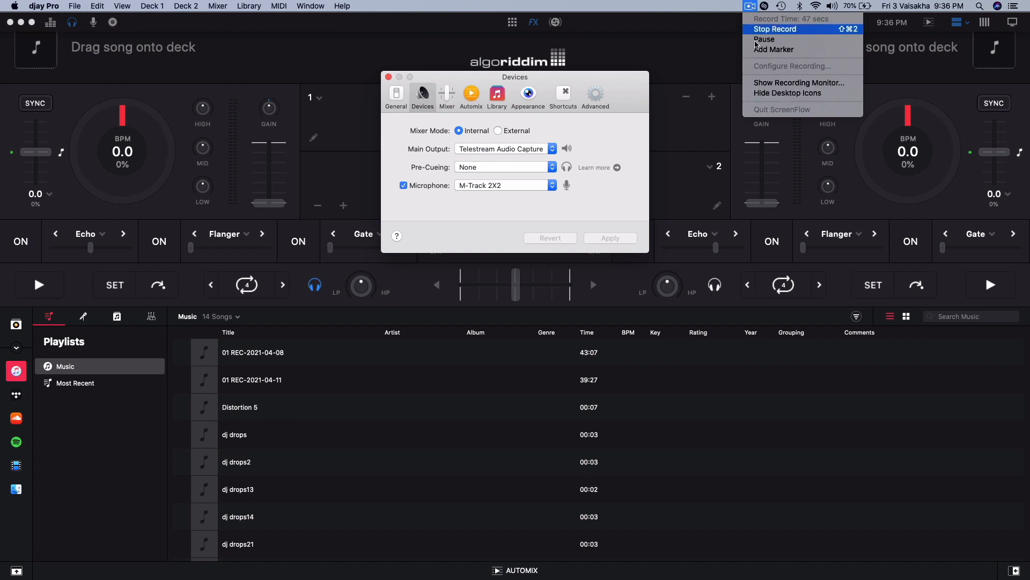
left_click(705, 62)
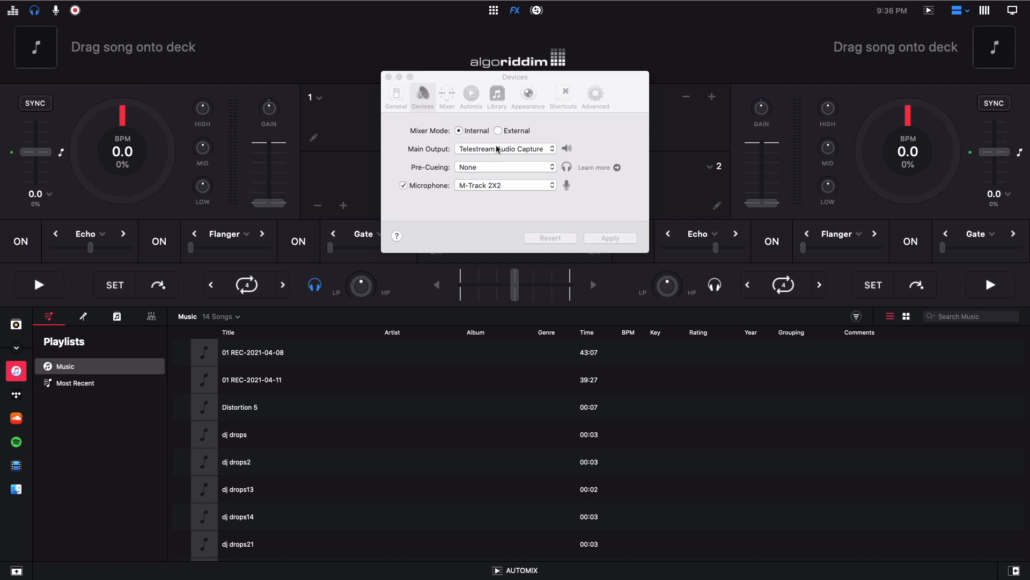
left_click(390, 79)
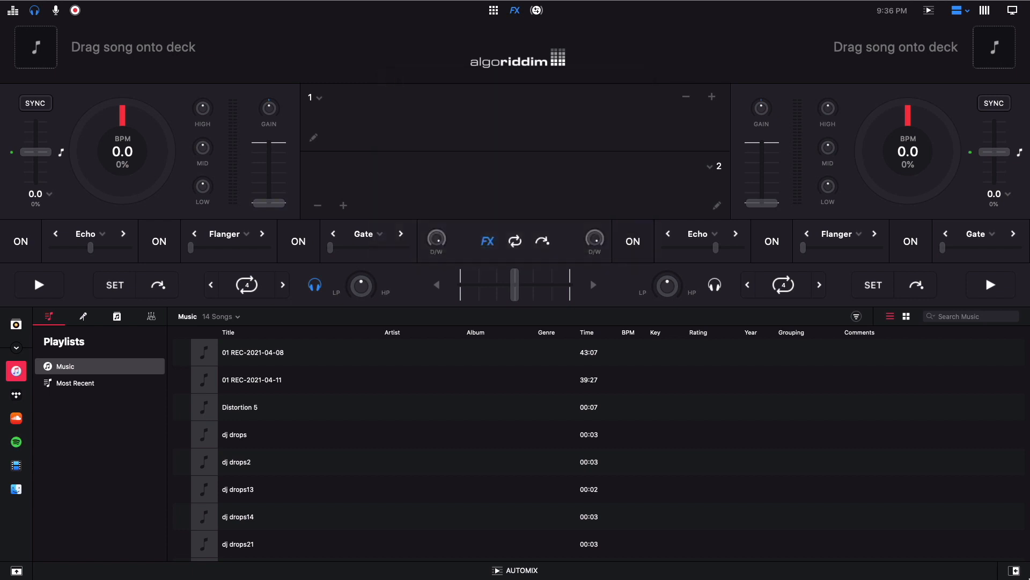
Step: Switch to rekordbox and dismiss the notice about the controller tutorial
key("ctrl+Up")
left_click(320, 172)
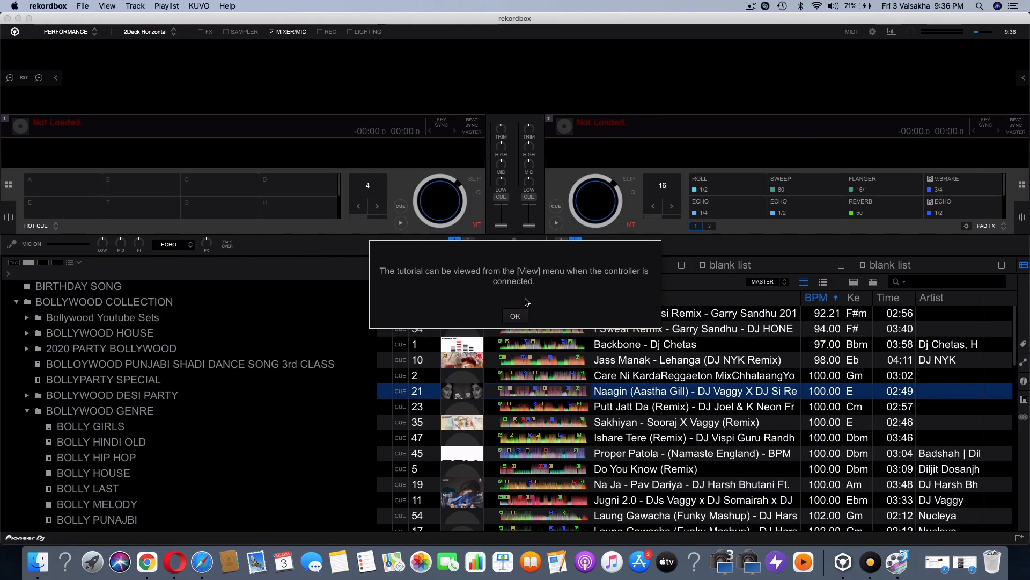
left_click(515, 315)
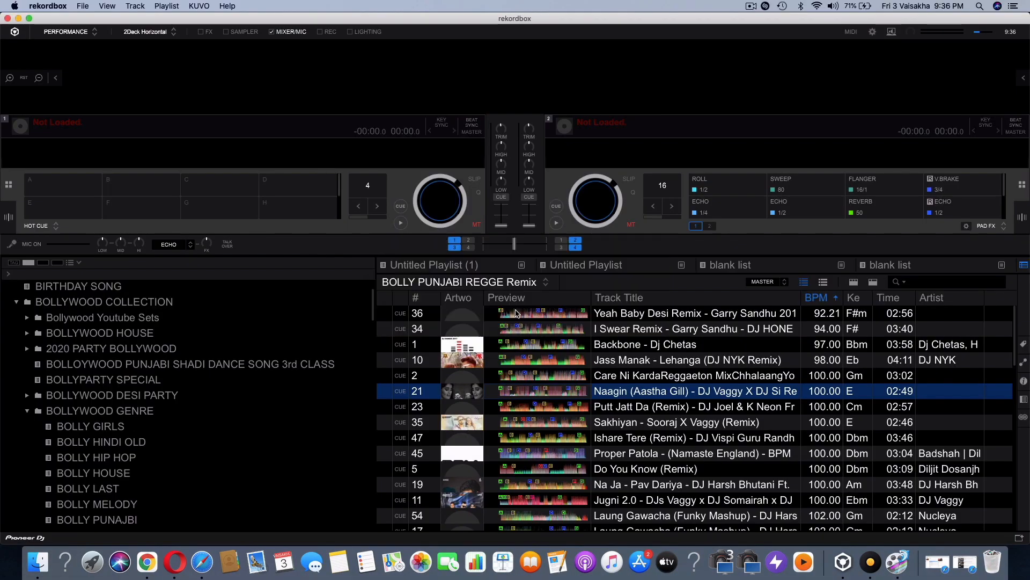
Step: Set the audio device to Telestream Audio Capture in the rekordbox audio preferences
left_click(872, 32)
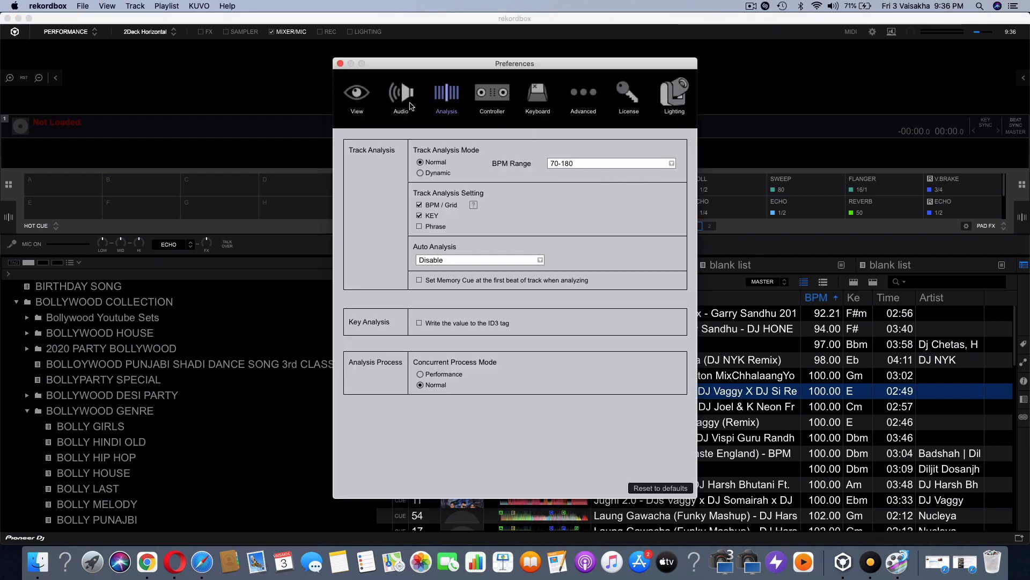
left_click(400, 96)
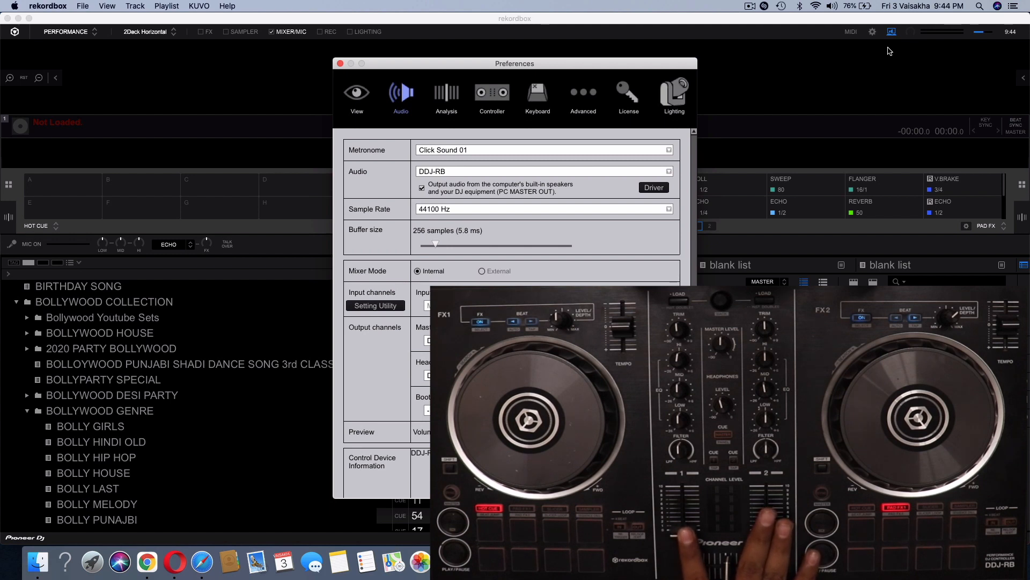
left_click(644, 169)
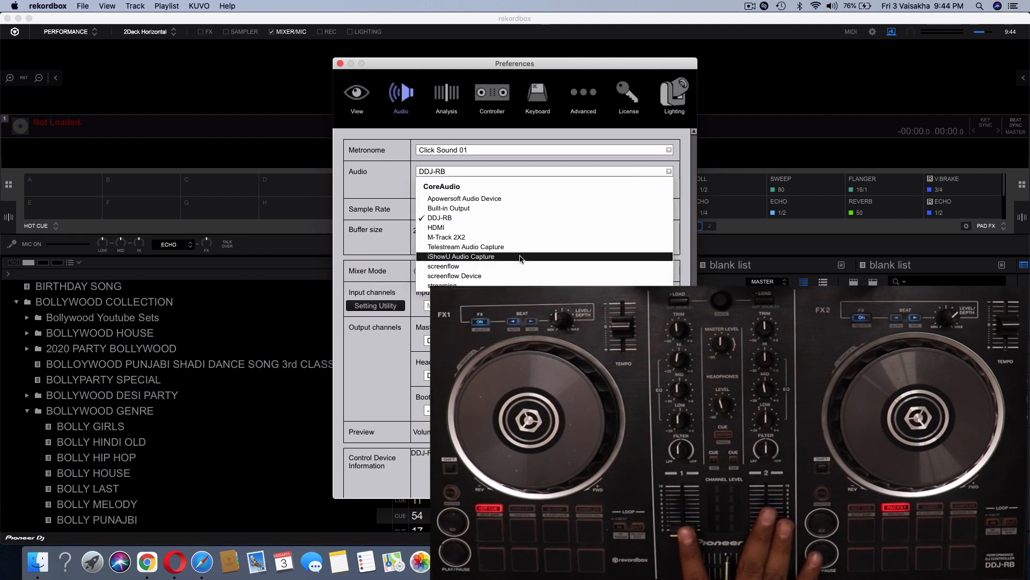
left_click(501, 247)
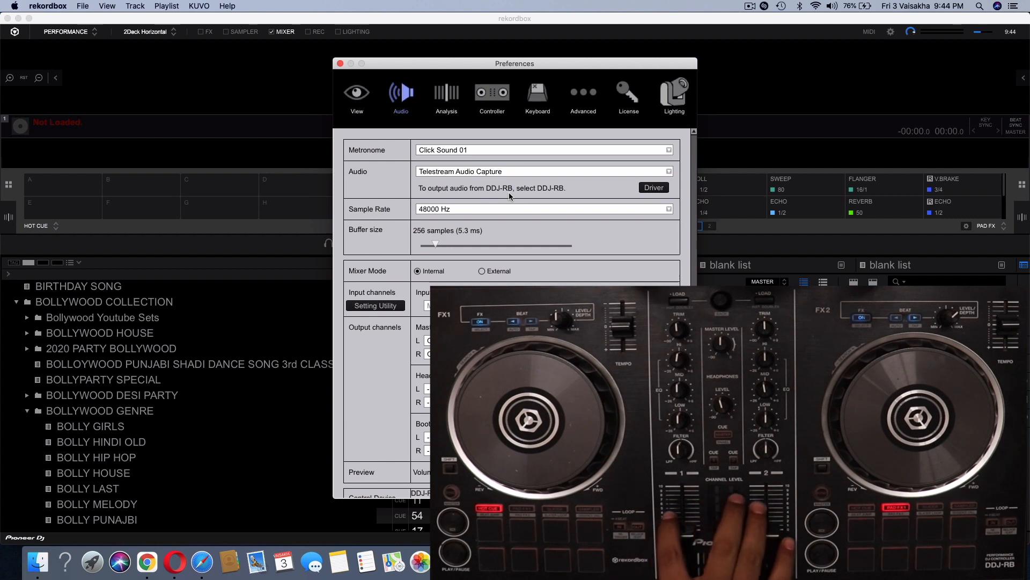
Step: Switch back to djay Pro and open its audio device configuration from the Pre-Cueing settings
key("ctrl+Up")
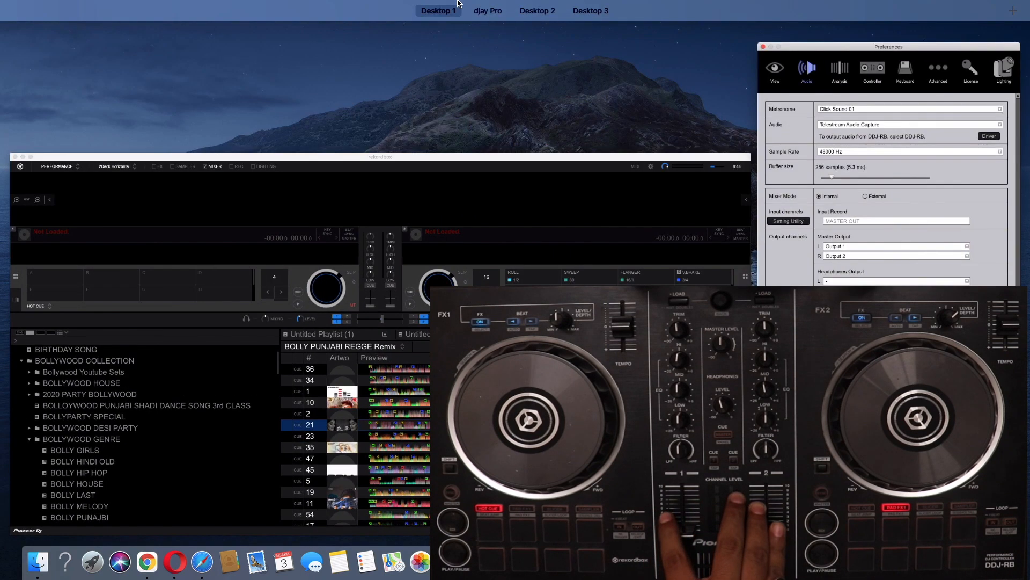
left_click(507, 52)
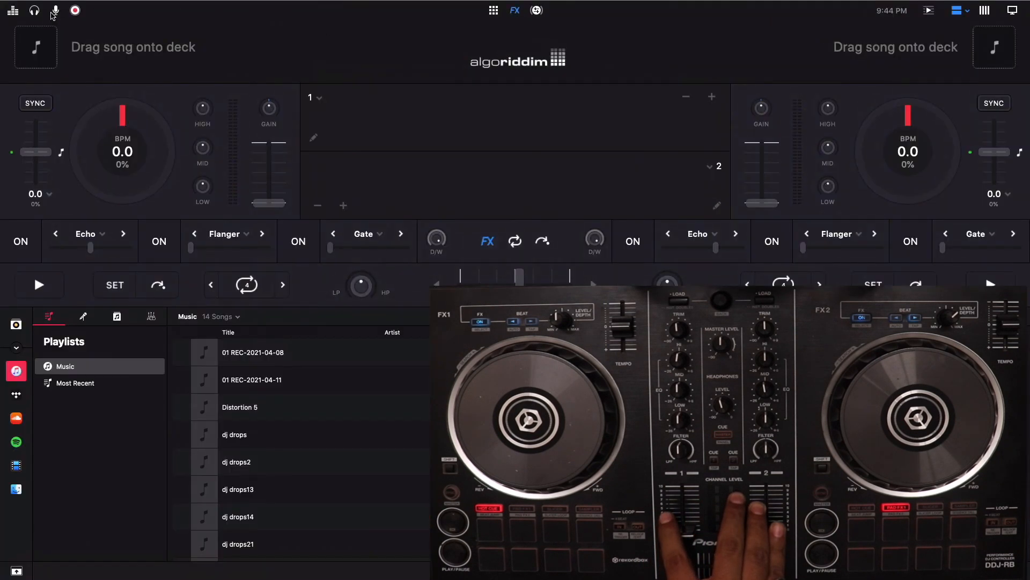
left_click(72, 24)
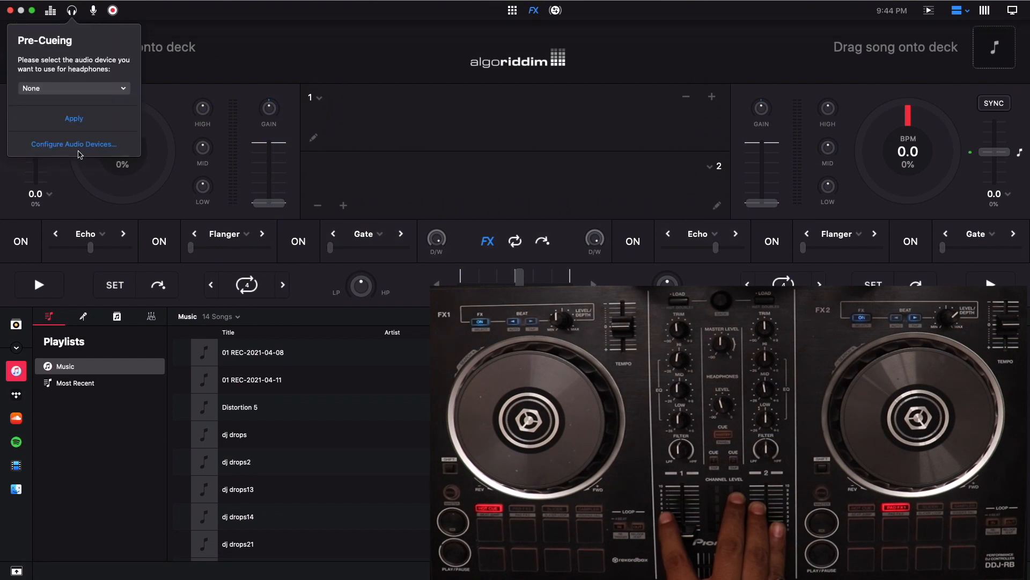
left_click(361, 149)
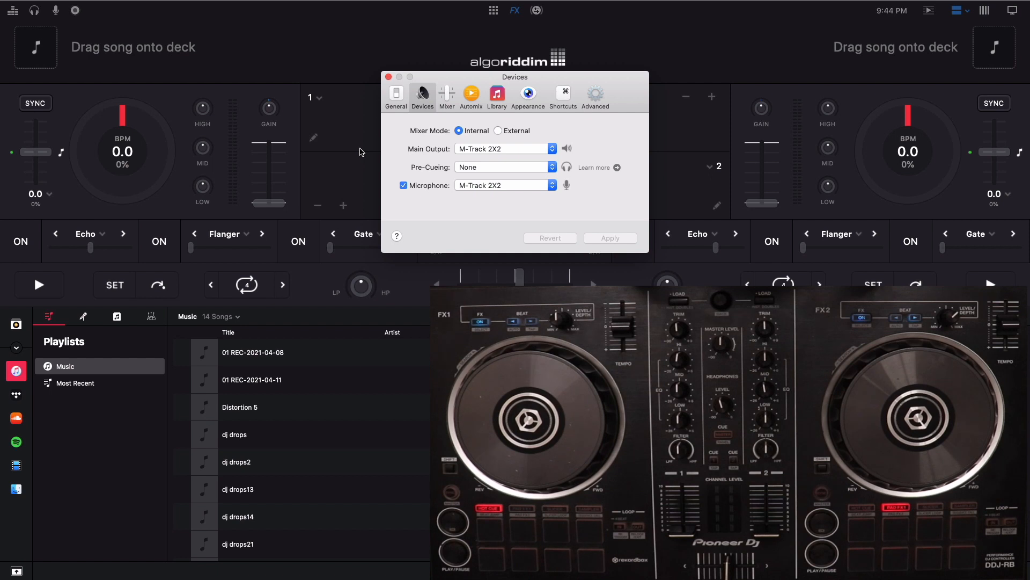
Step: Set the main output to Telestream Audio Capture and the pre-cueing device to DDJ-RB
left_click(540, 148)
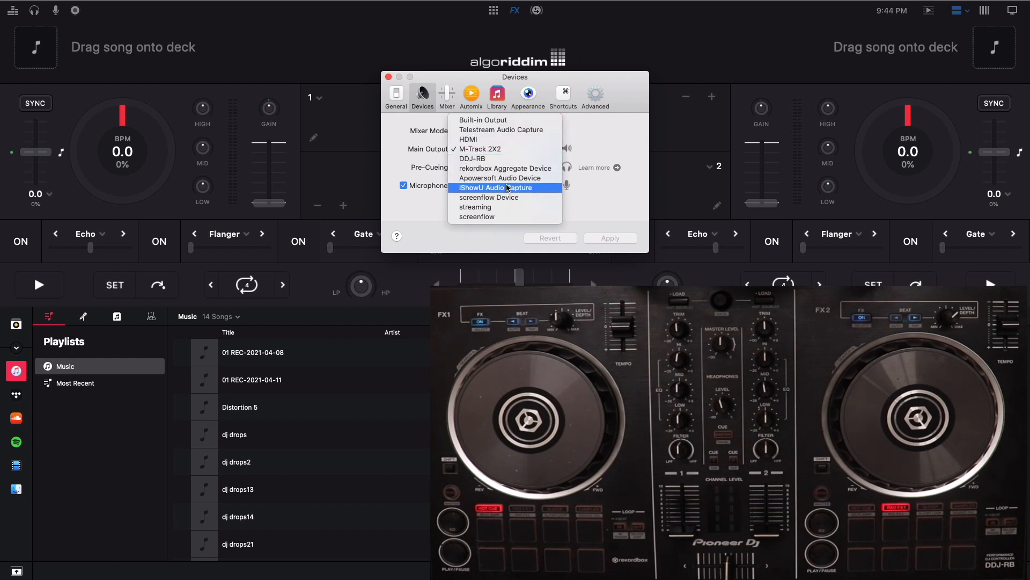
left_click(507, 129)
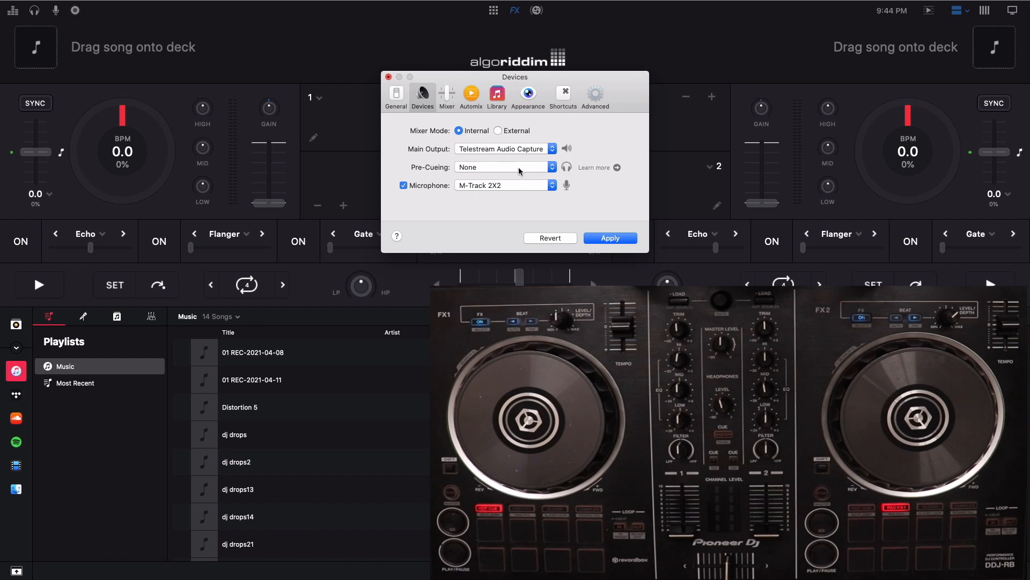
left_click(519, 167)
left_click(500, 230)
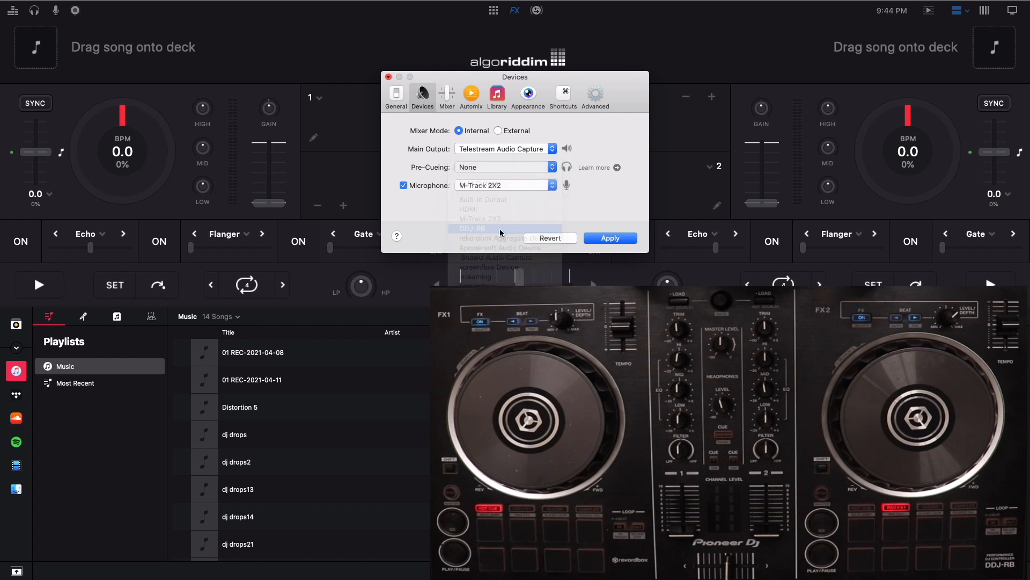